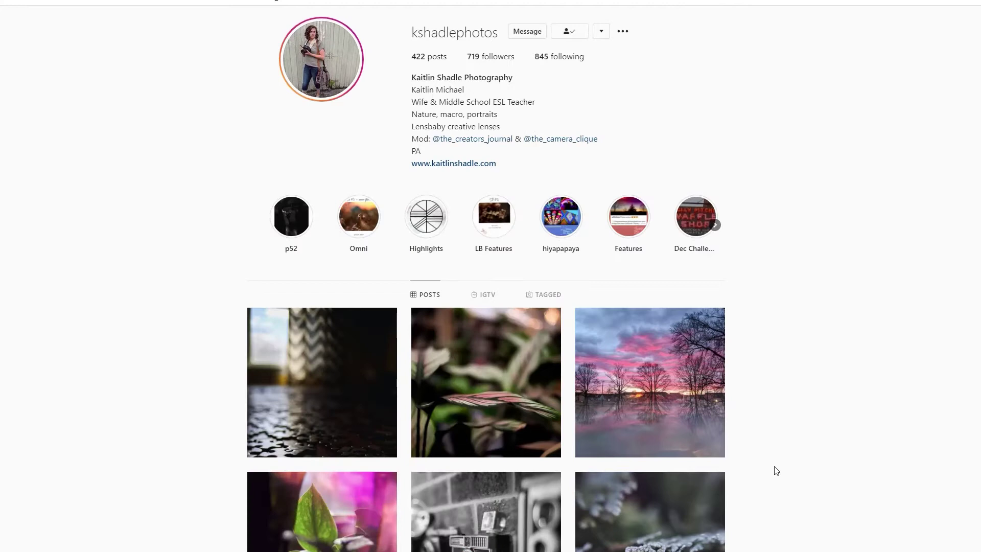
- Browse the photographer's and the lensbabyusa Instagram feeds and open the pink dusk photo of dried plants
scroll(777, 471, down, 8)
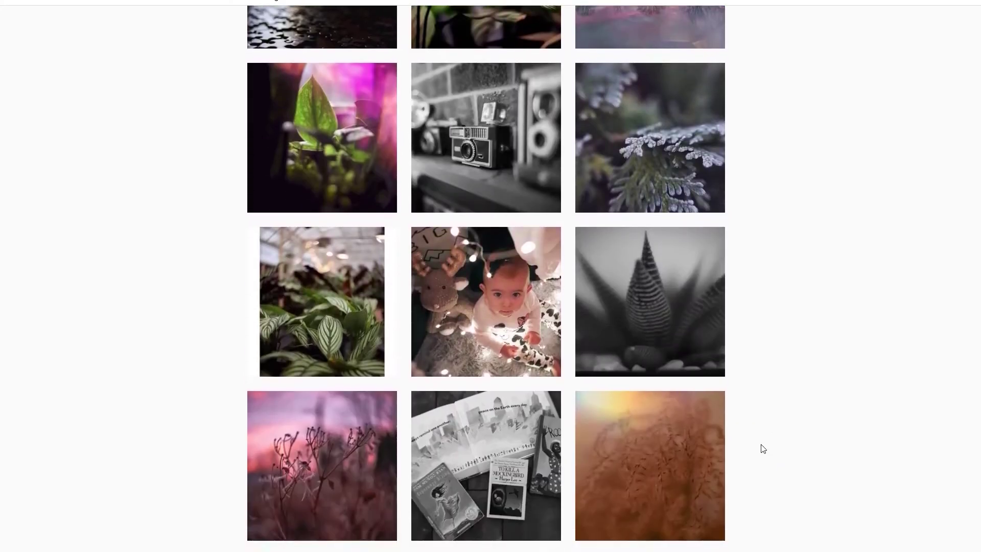
click(357, 498)
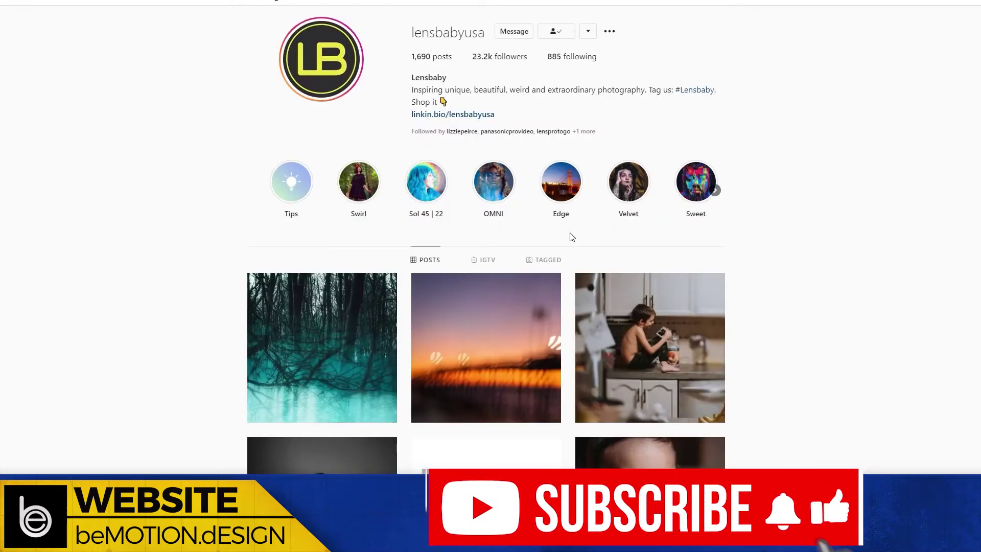
scroll(572, 236, down, 11)
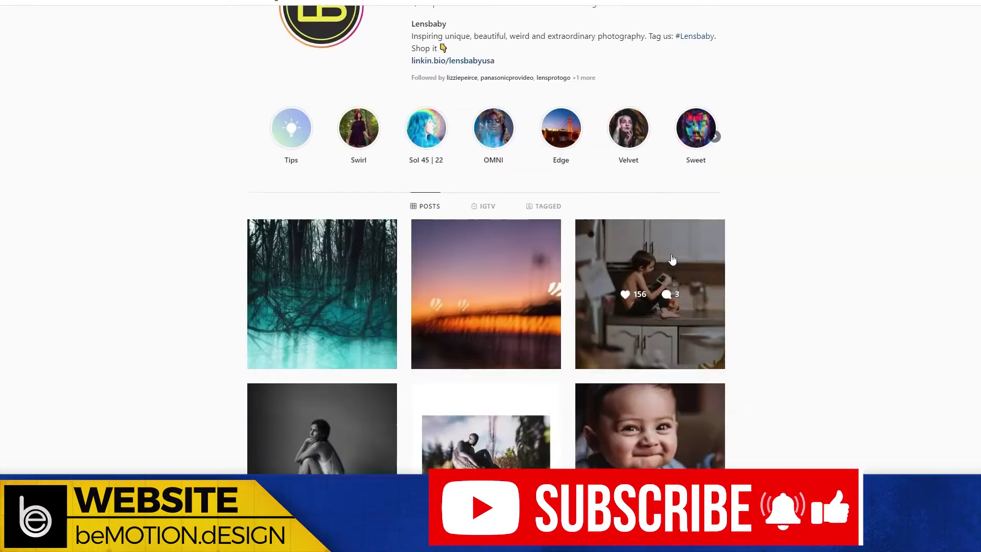
scroll(843, 276, down, 10)
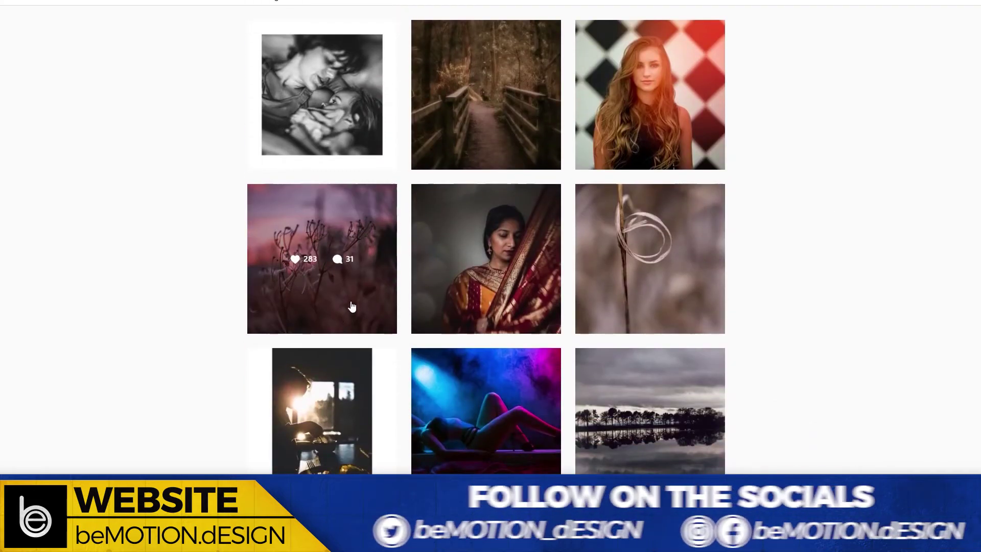
click(352, 306)
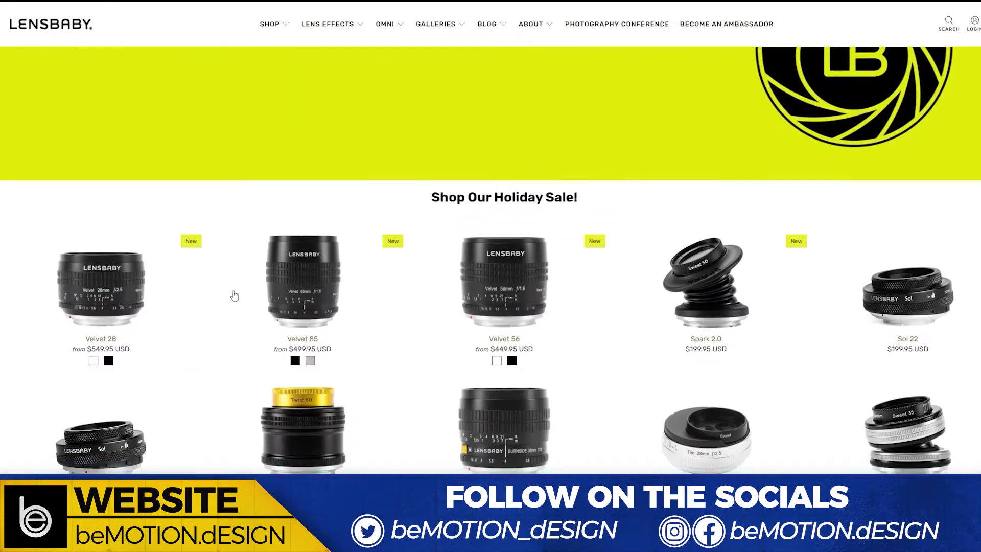
- Look through the Lensbaby store's holiday sale page to examine the available lenses, optics and OMNI accessories
scroll(238, 212, down, 3)
scroll(366, 398, down, 6)
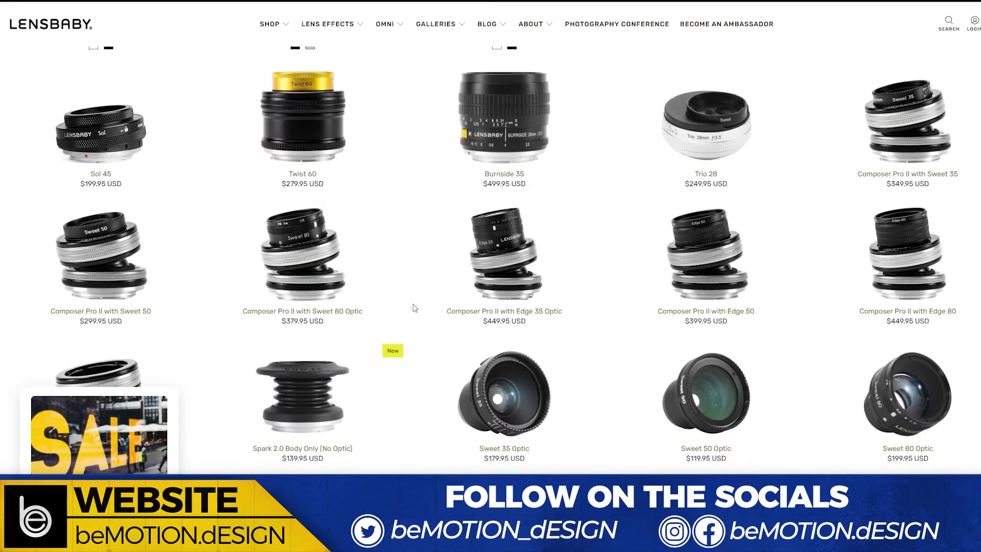
scroll(366, 398, down, 10)
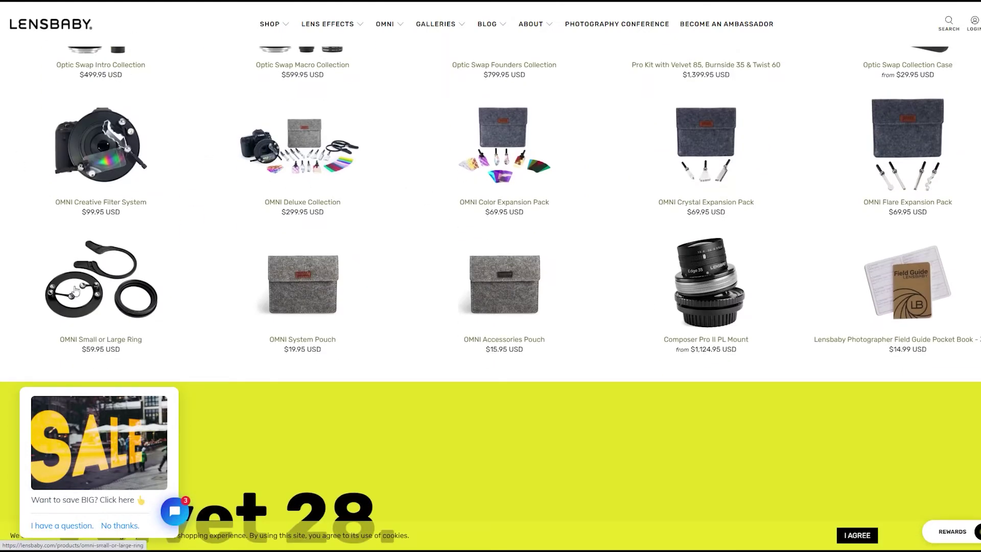
scroll(911, 299, down, 3)
scroll(938, 298, up, 6)
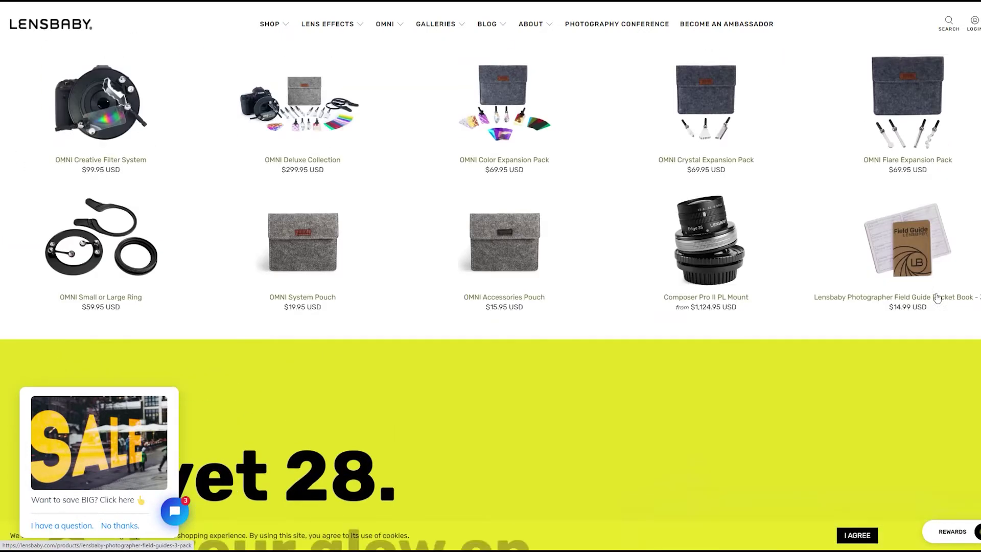
scroll(939, 298, up, 18)
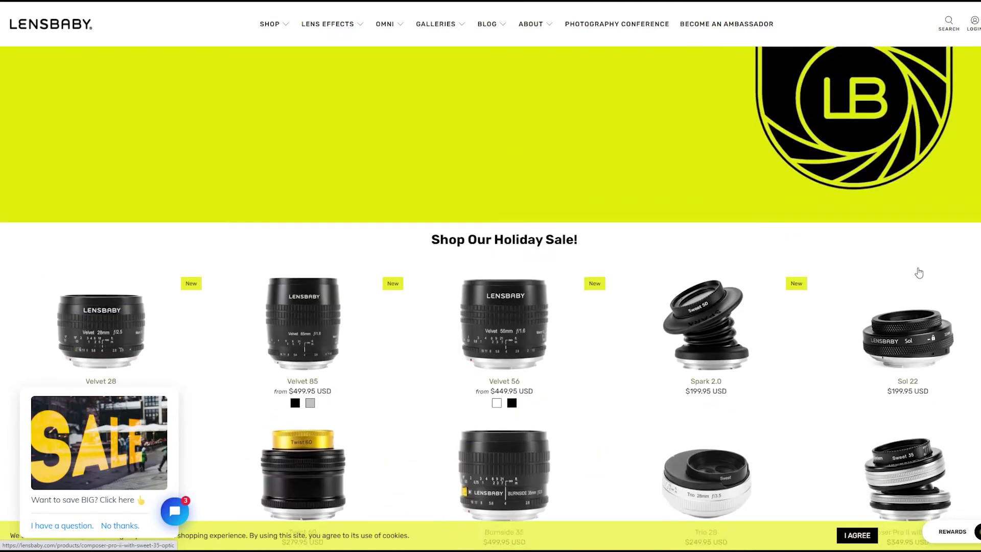
scroll(919, 272, up, 5)
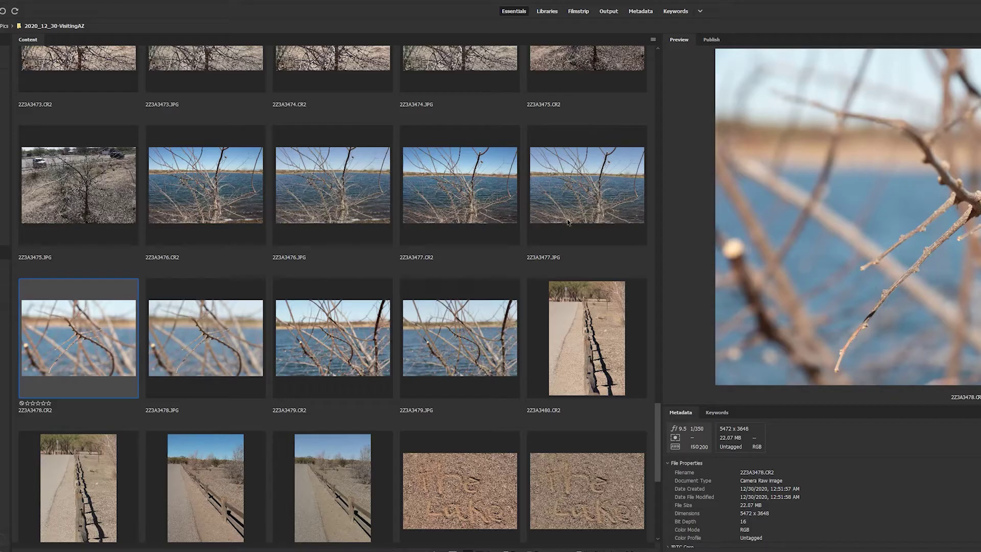
- In Bridge, review the lake and branch photos in the 2020_12_30-VisitingAZ folder, going back from 2Z3A3478.CR2 to 2Z3A3473.JPG
key(Left)
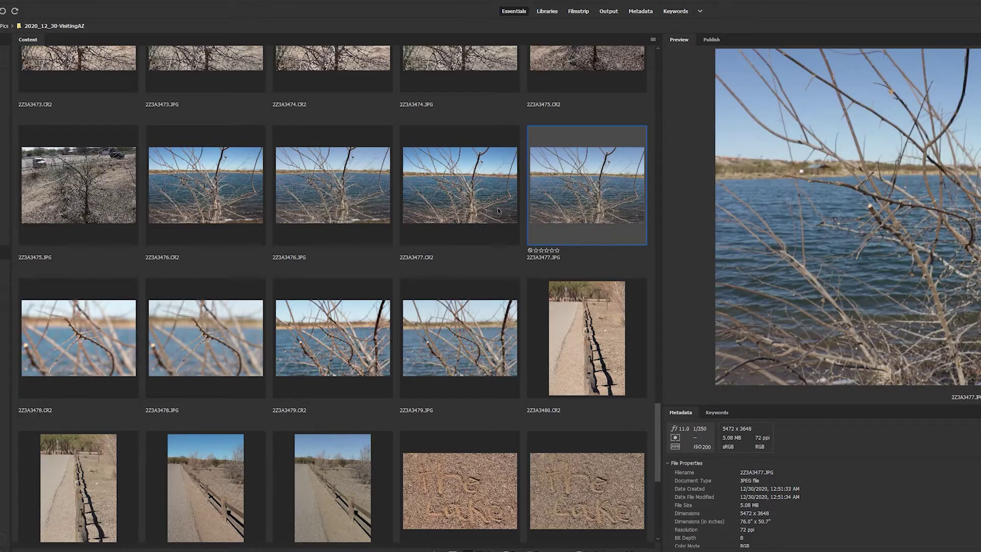
key(Left)
click(342, 192)
click(195, 200)
click(132, 191)
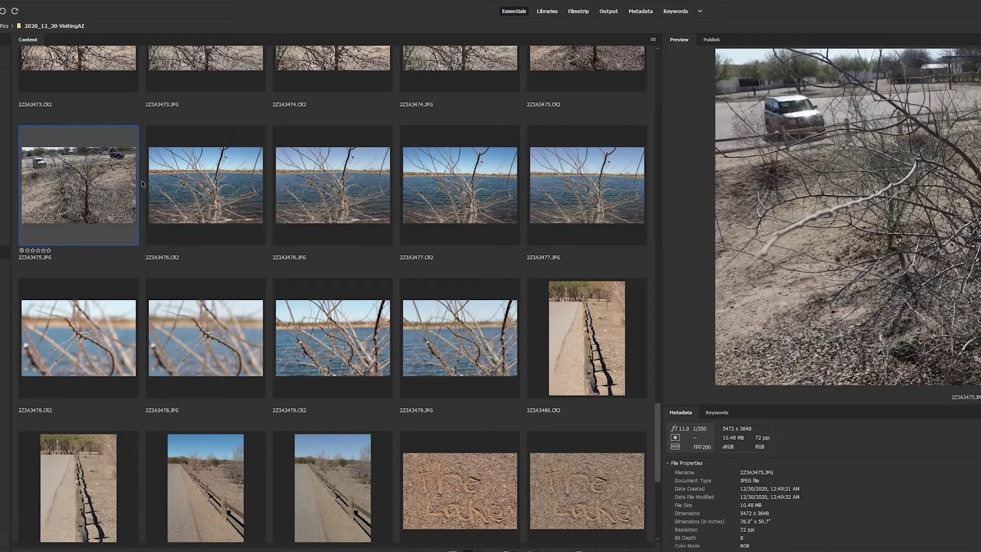
scroll(142, 180, up, 2)
key(Left)
key(Left)
key(Left)
key(Left)
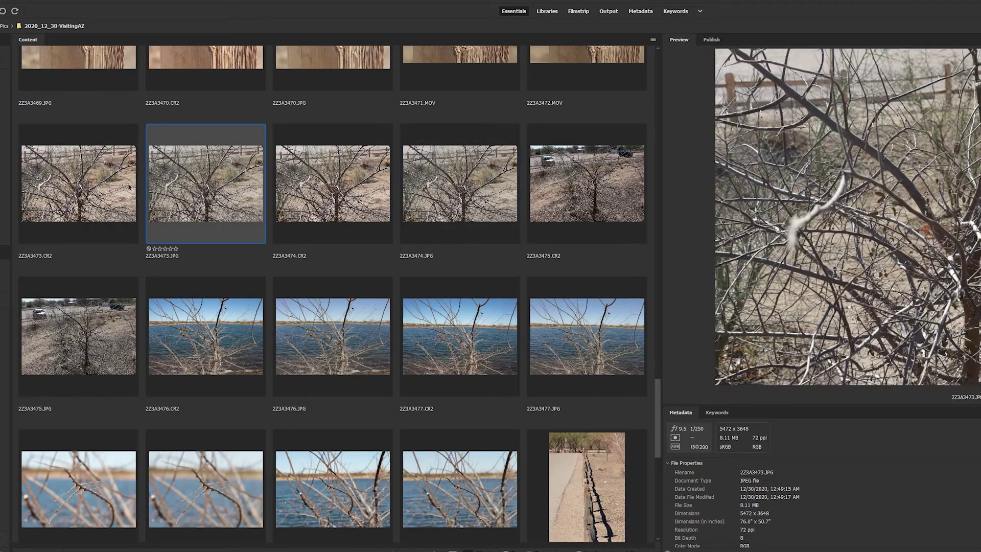
- Compare the close-up branch shots 2Z3A3478 and 2Z3A3479, and open 2Z3A3478.CR2 in Camera Raw
click(174, 321)
click(295, 374)
scroll(295, 374, down, 3)
click(90, 340)
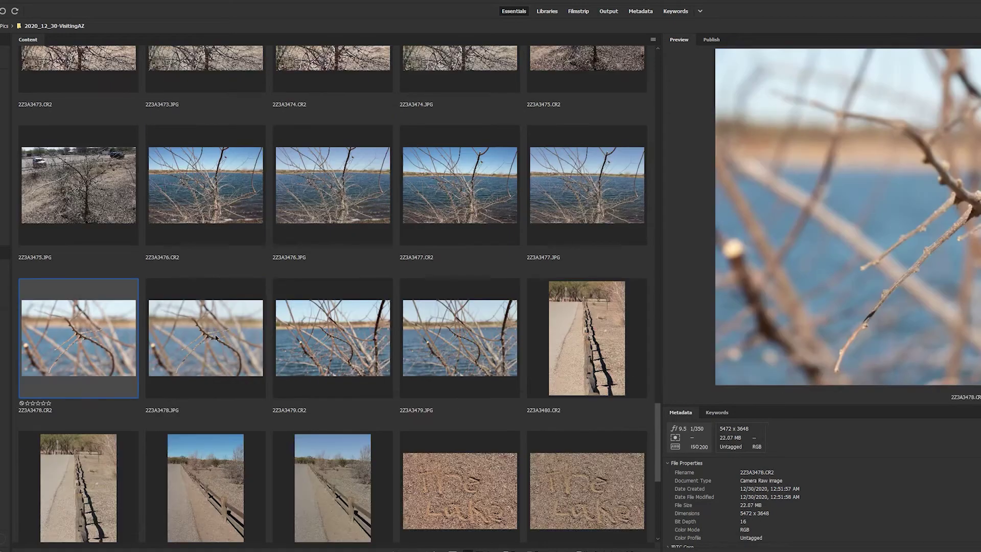
click(216, 335)
click(369, 345)
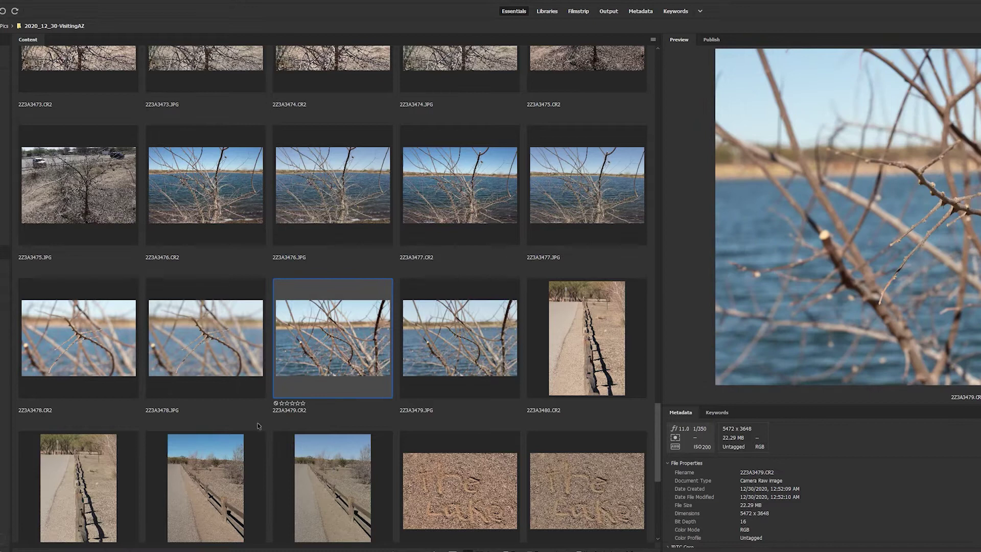
click(75, 332)
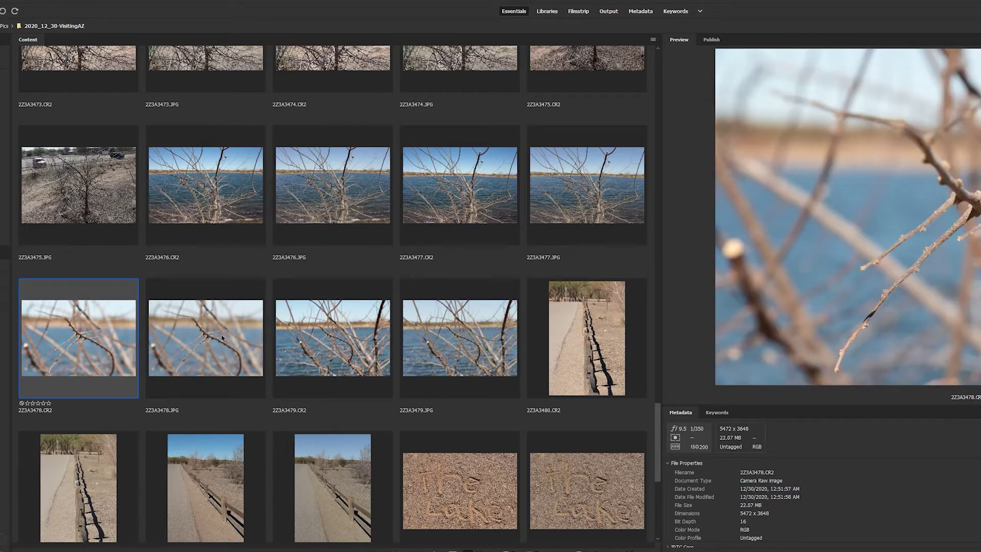
click(330, 333)
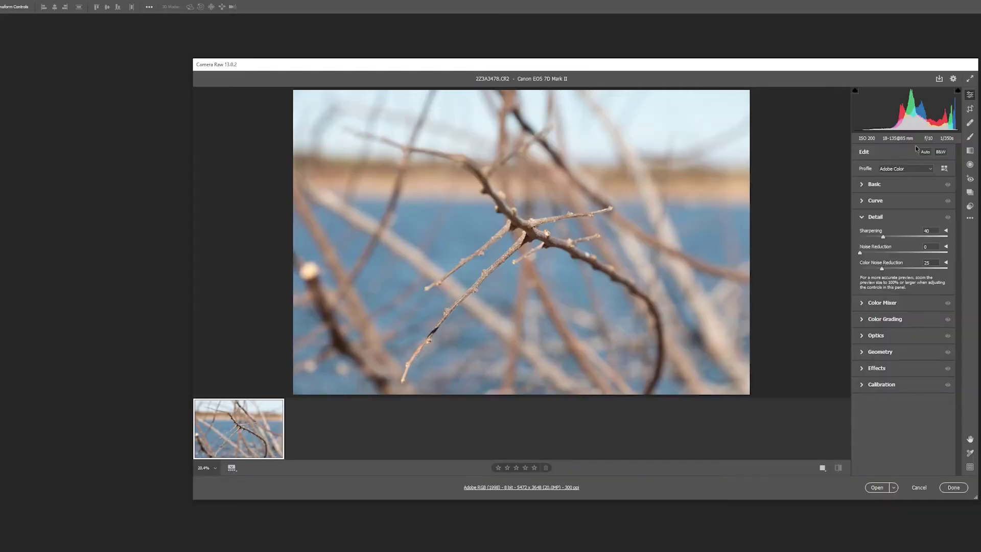
- Warm the raw photo's temperature in the Basic settings and adjust its tone, texture, clarity and dehaze
click(866, 184)
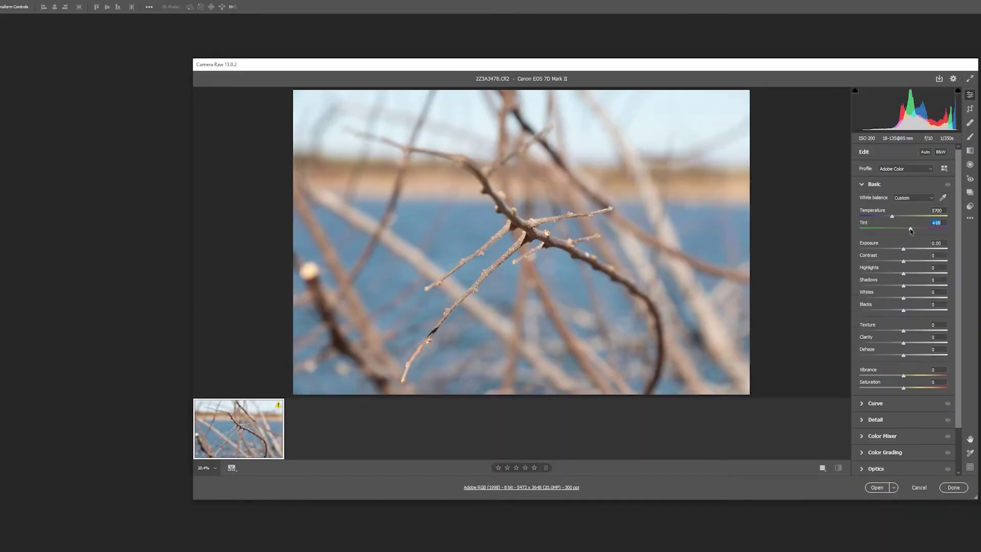
drag(892, 217, 901, 218)
drag(904, 250, 911, 286)
drag(904, 299, 917, 331)
drag(904, 344, 917, 344)
drag(903, 356, 890, 357)
click(866, 184)
click(875, 216)
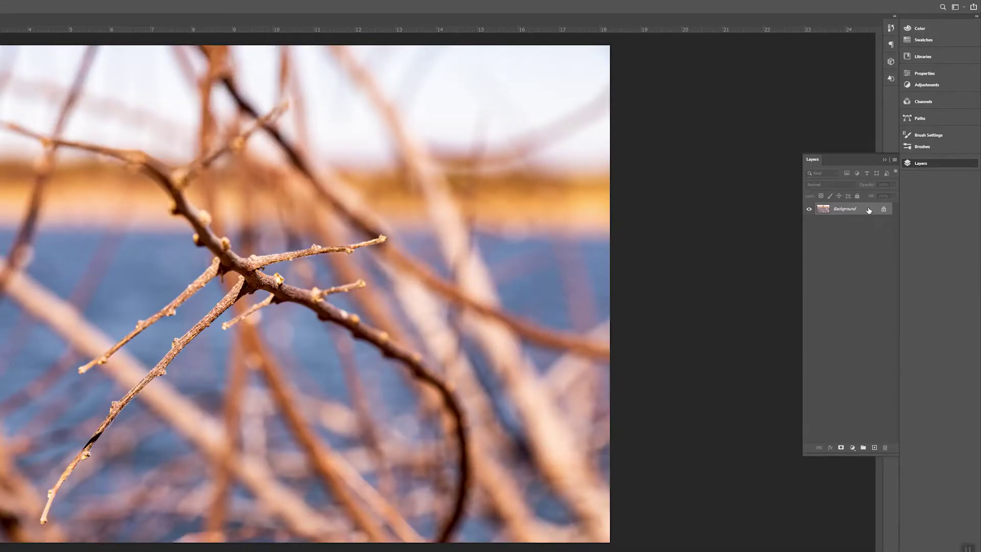
- Convert the Background layer of the opened photo to a smart object
right_click(869, 210)
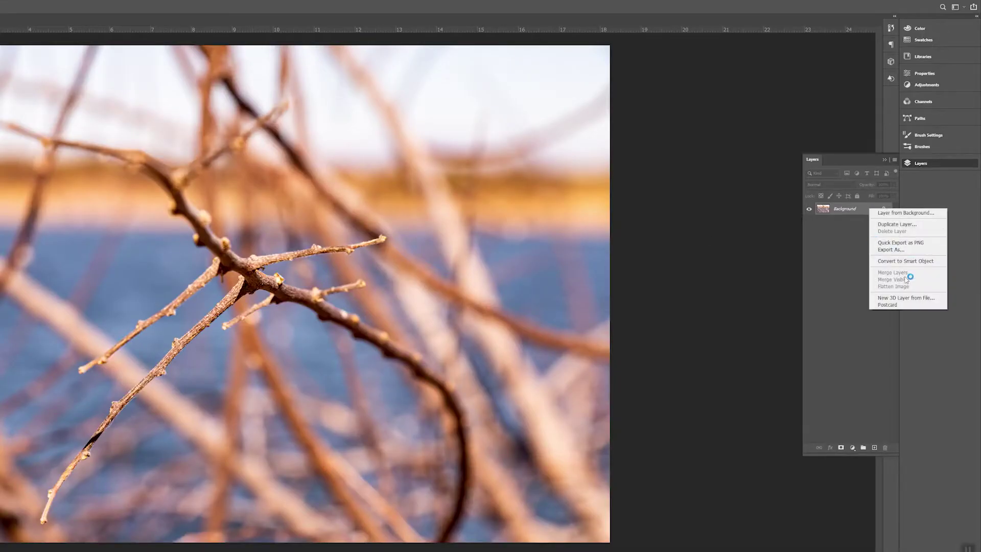
click(895, 259)
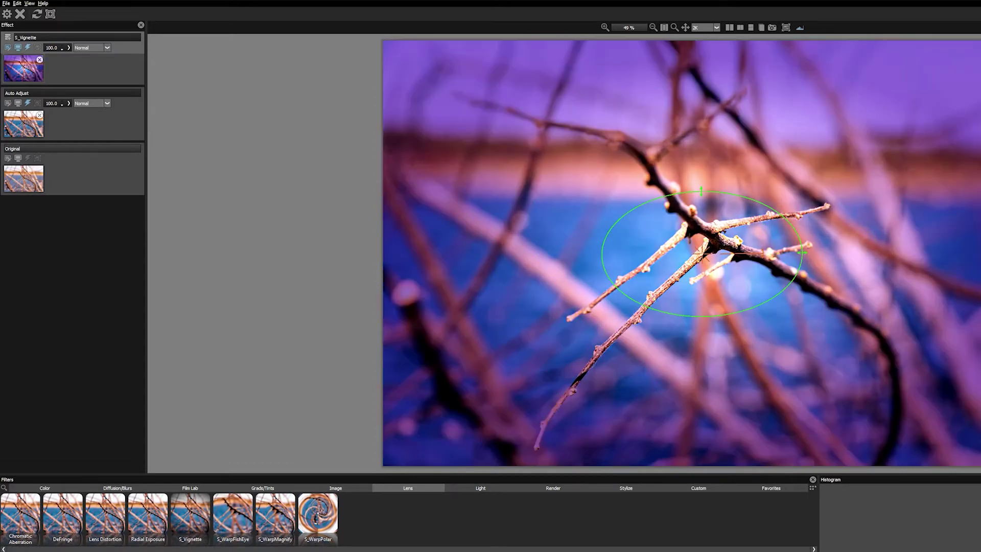
- Try a larger, rounder S_Vignette ellipse around the central twigs, combined as Subtract Inv, checking it against the Instagram reference photo
drag(701, 193, 701, 131)
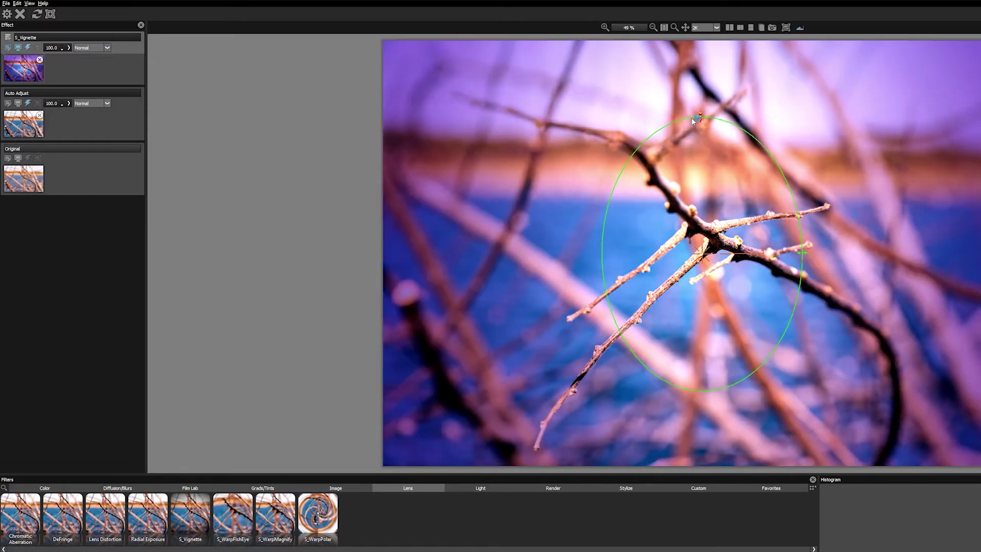
drag(805, 254, 844, 253)
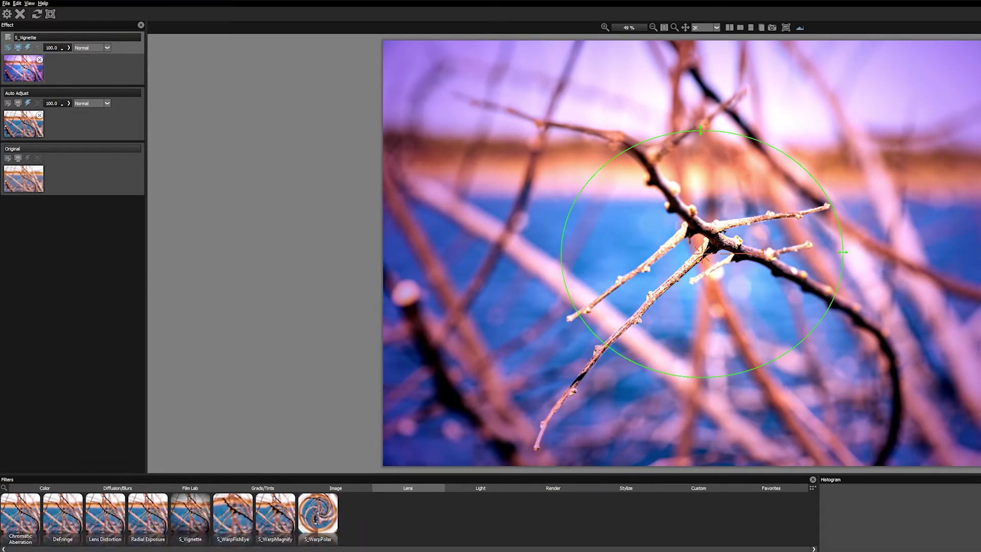
click(787, 519)
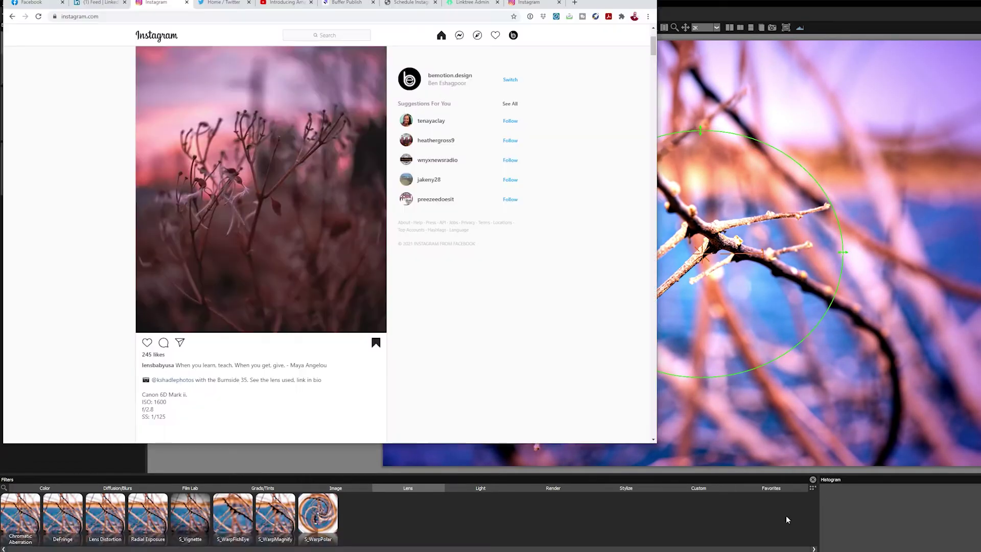
click(598, 10)
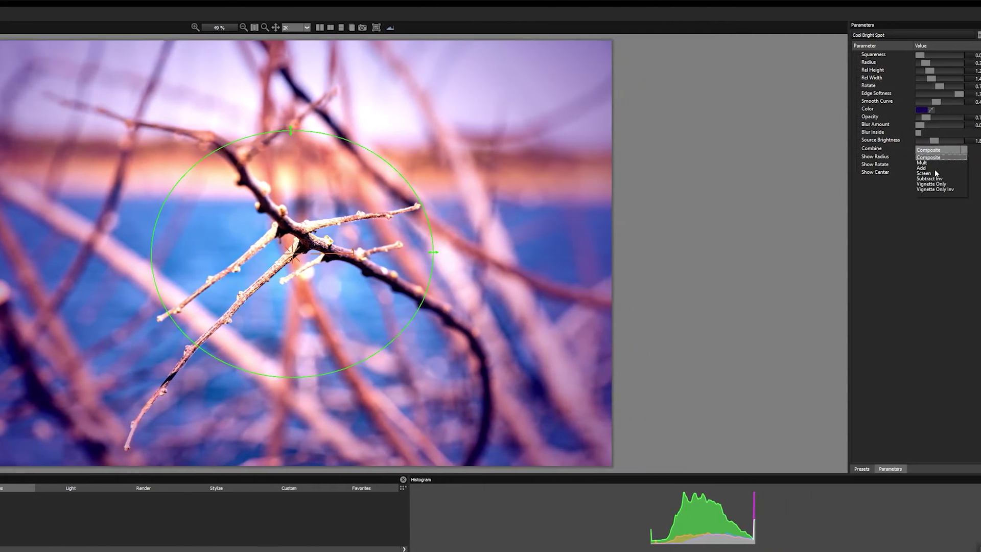
click(932, 178)
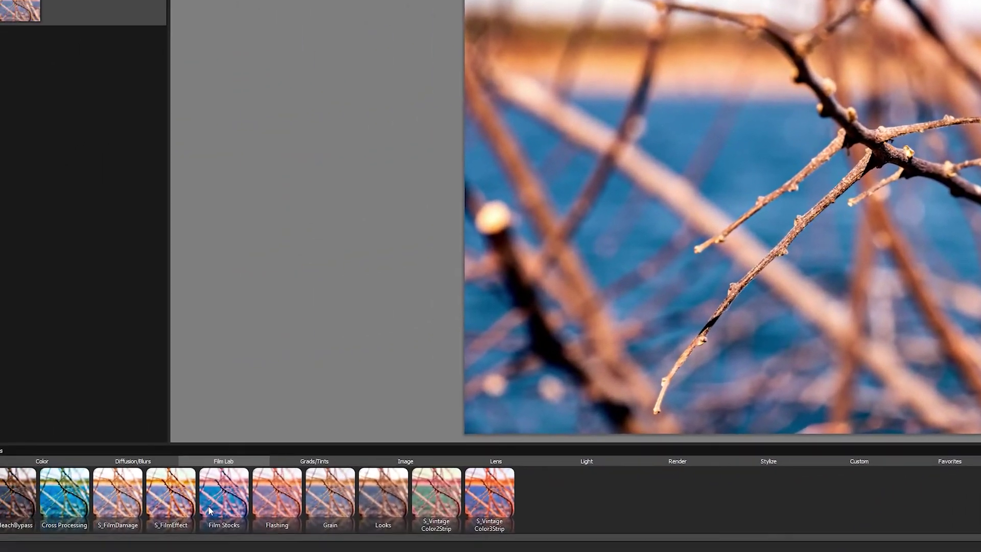
- Try the Blue Suede Blues preset, and apply the Film Stocks filter with the Agfa CT Precisa 100 - Lomo LC-A preset
click(198, 504)
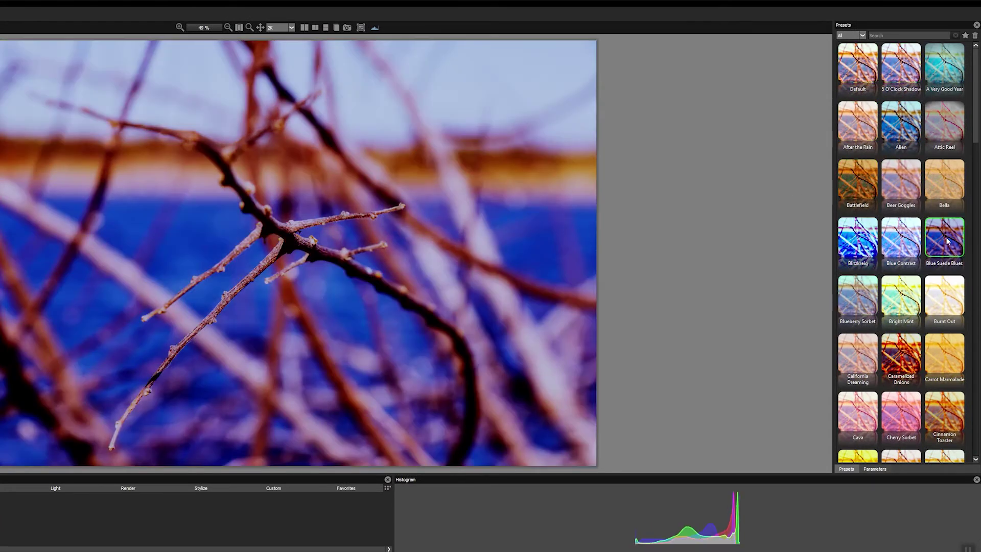
click(948, 241)
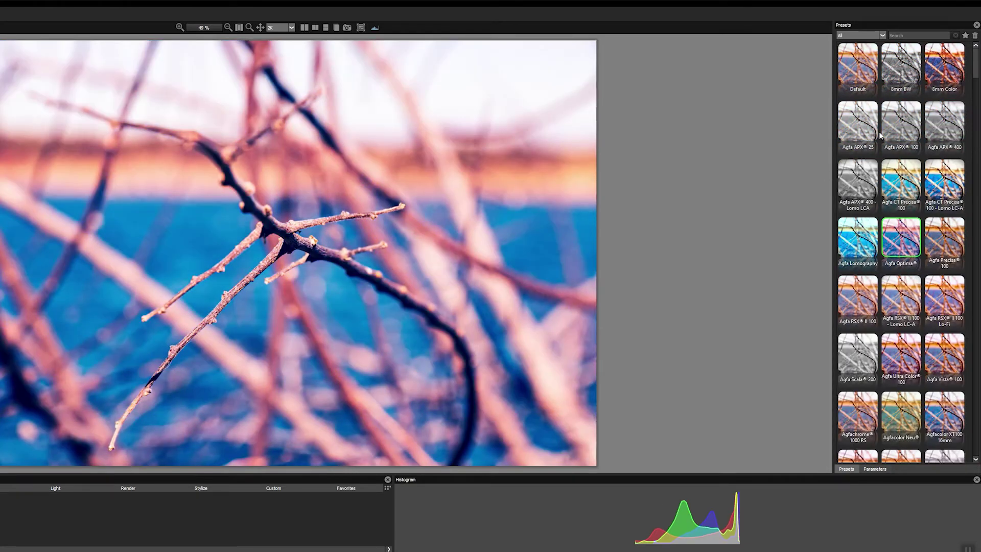
click(945, 176)
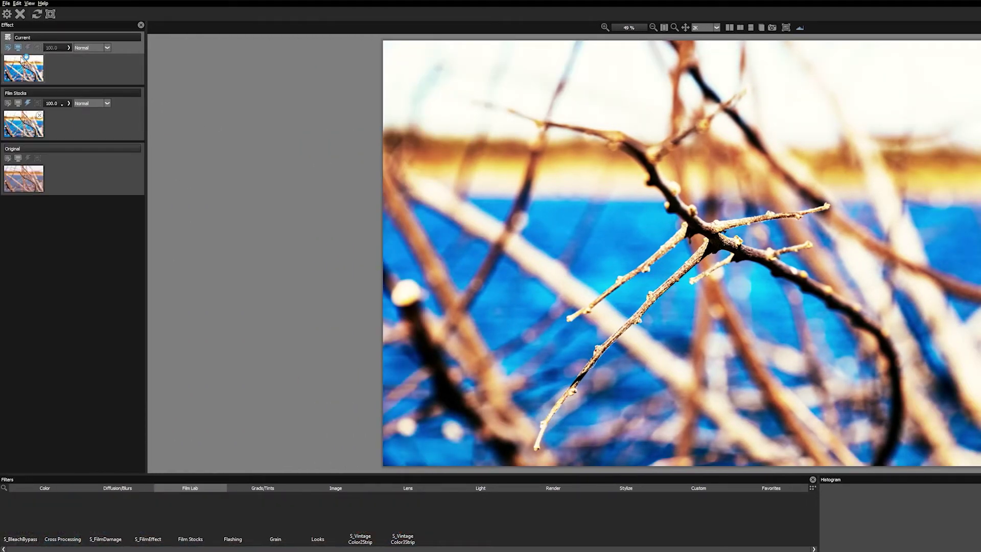
- Add the Sunset filter and limit it to the upper part of the photo with a shortened, tilted gradient mask
click(268, 489)
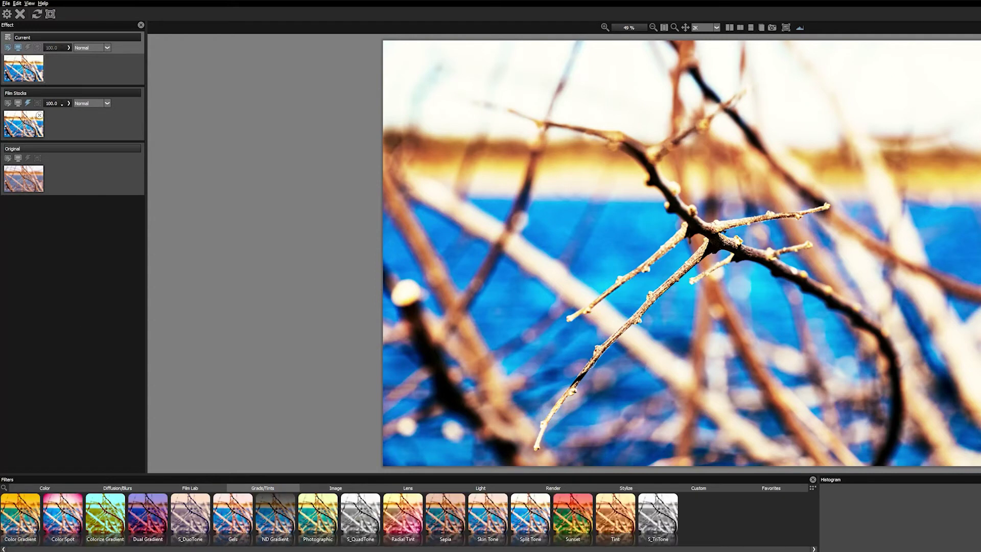
click(580, 519)
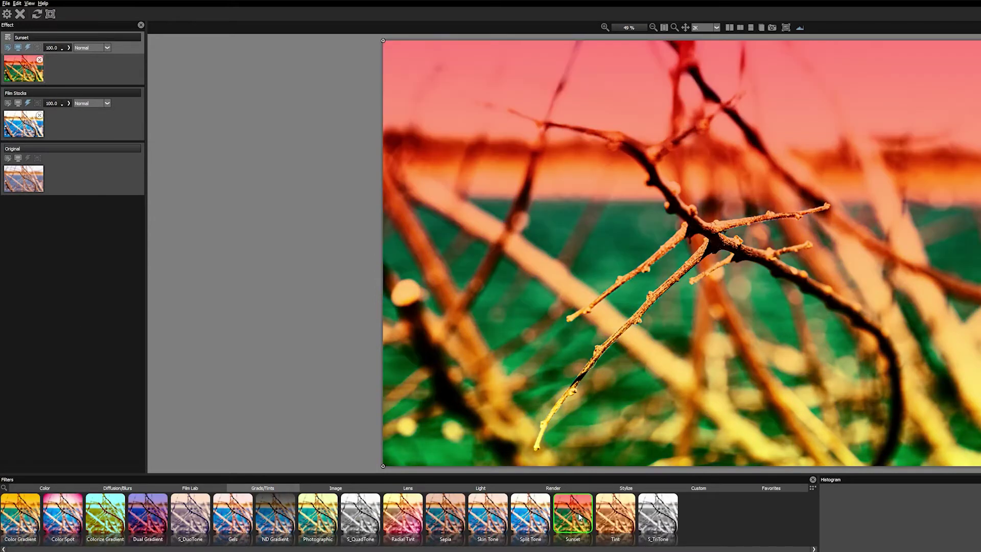
click(81, 51)
click(83, 94)
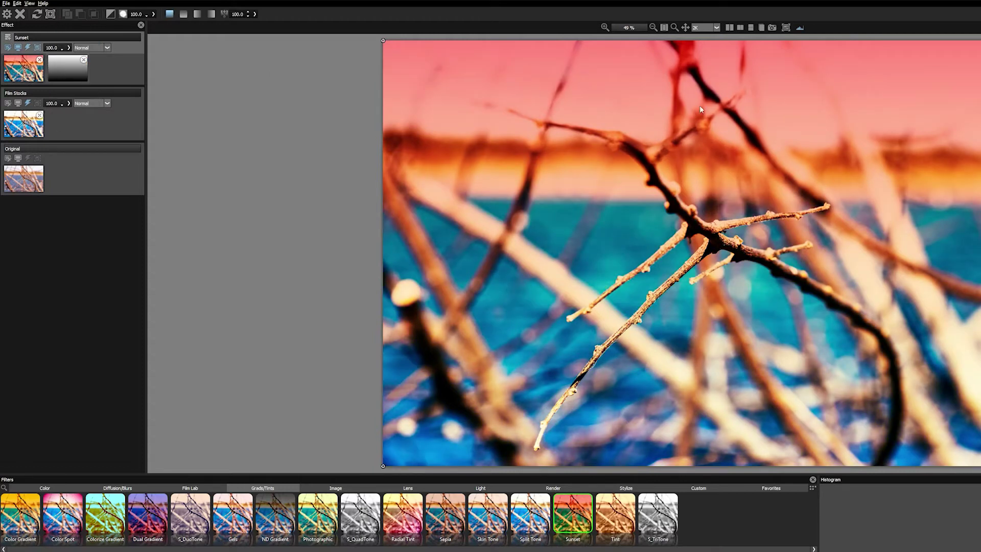
drag(384, 429, 381, 154)
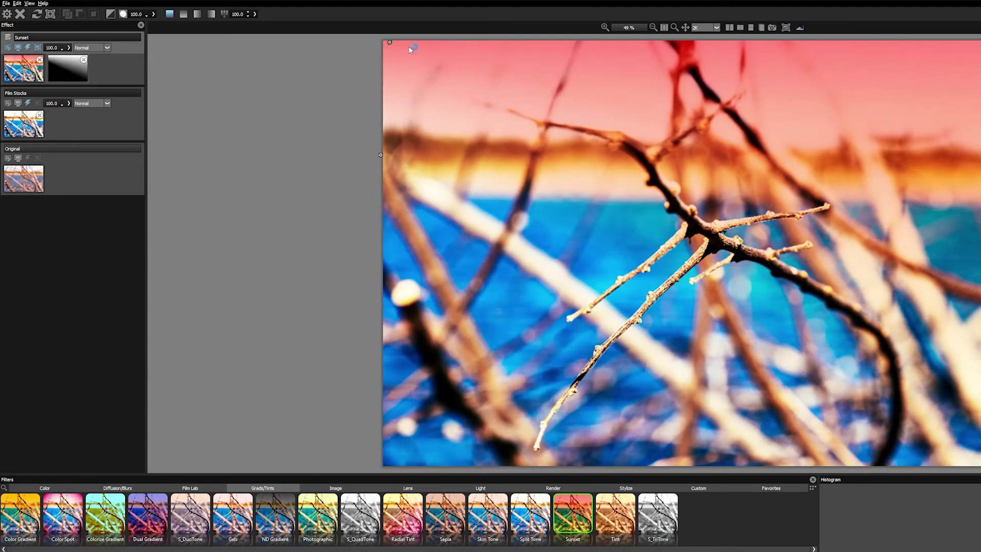
drag(411, 49, 554, 39)
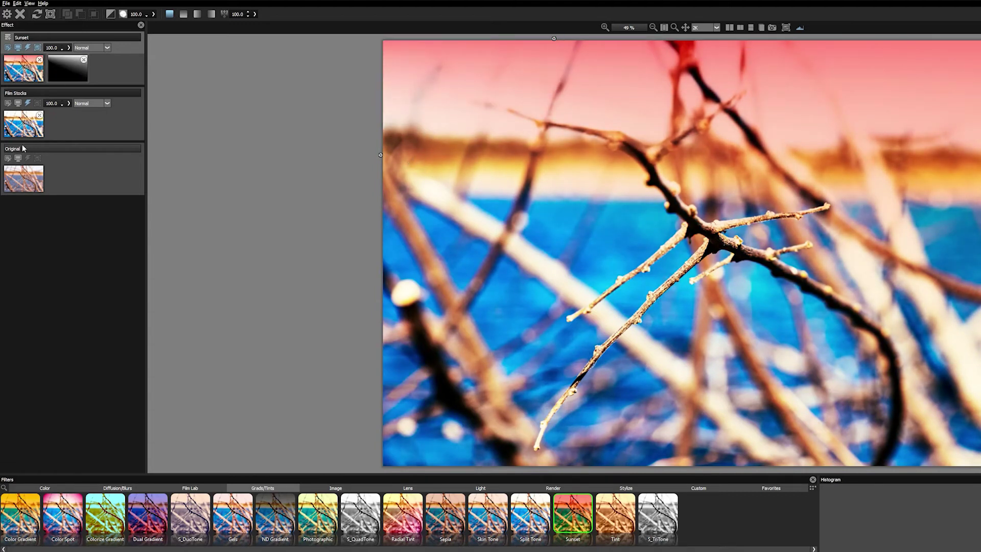
- Toggle the Film Stocks effect to compare the photo with and without it, leaving the effect hidden
click(28, 104)
click(28, 104)
click(28, 103)
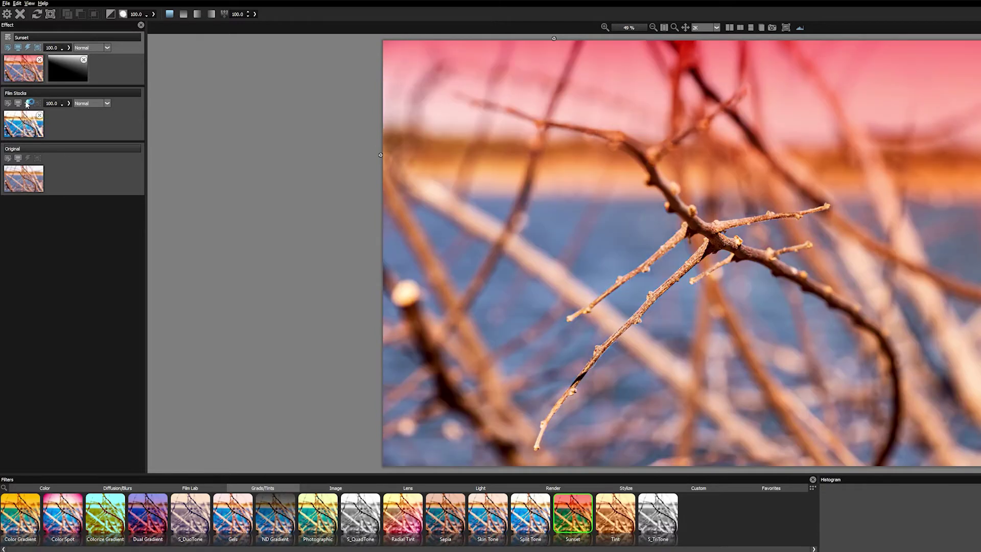
- Show the Film Stocks effect again and lower its opacity to 56.3
click(28, 104)
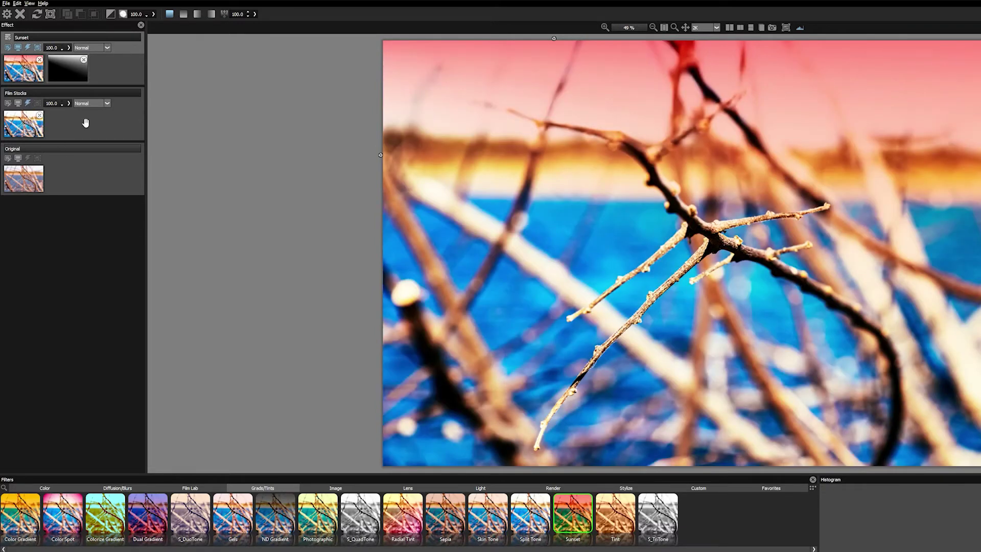
drag(70, 114, 60, 113)
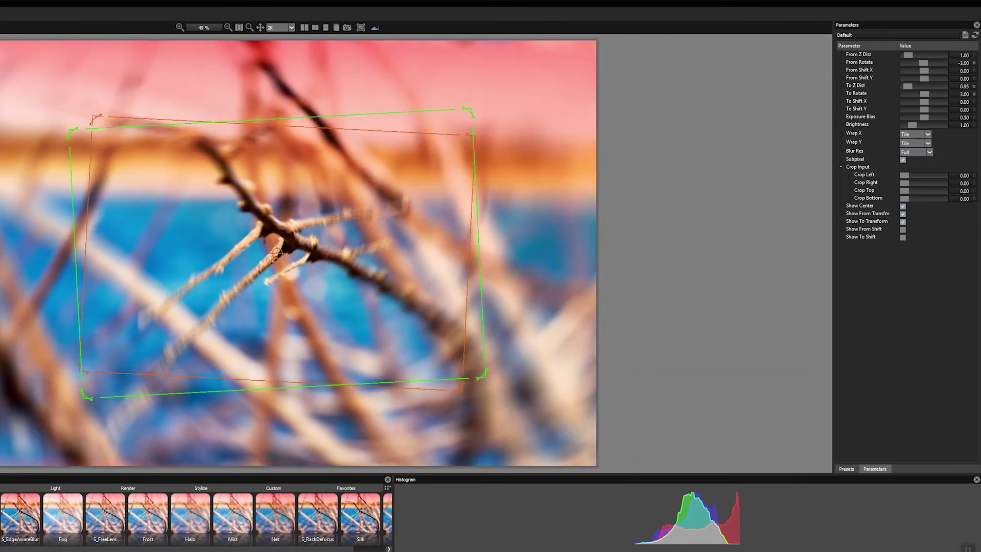
- Tune the S_BlurMotion spin, trying From and To Rotate at -1 and 1, -2 and 2, and a slight opposite tilt of the frames
key(ctrl+z)
key(ctrl+z)
key(ctrl+z)
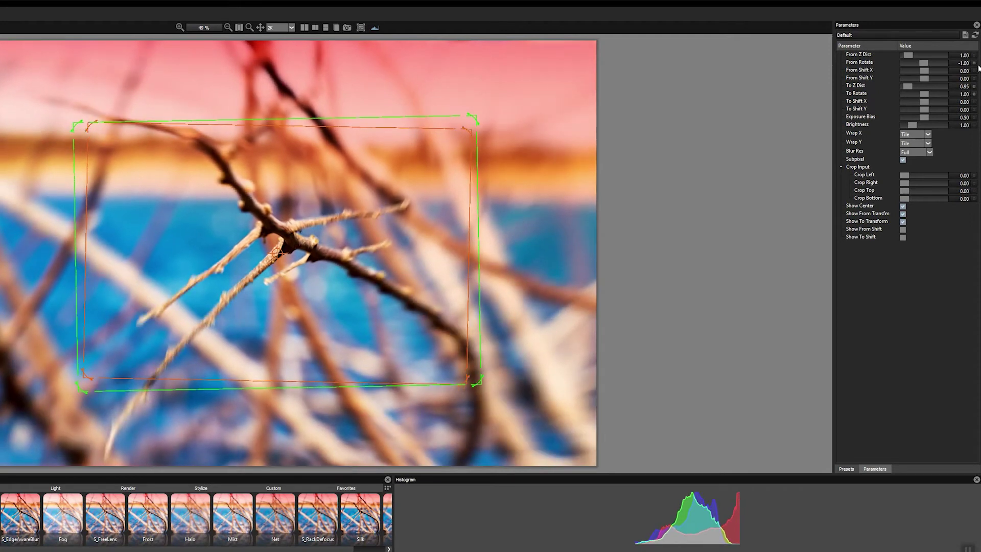
scroll(962, 97, up, 1)
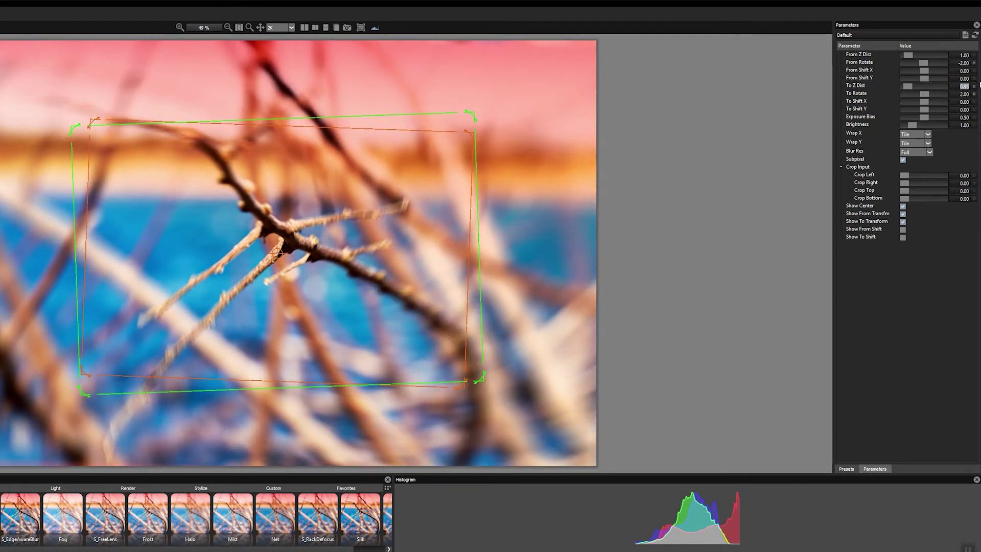
scroll(980, 82, up, 3)
mouse_move(471, 135)
mouse_down()
mouse_move(459, 93)
mouse_move(463, 121)
mouse_up()
drag(466, 123, 490, 122)
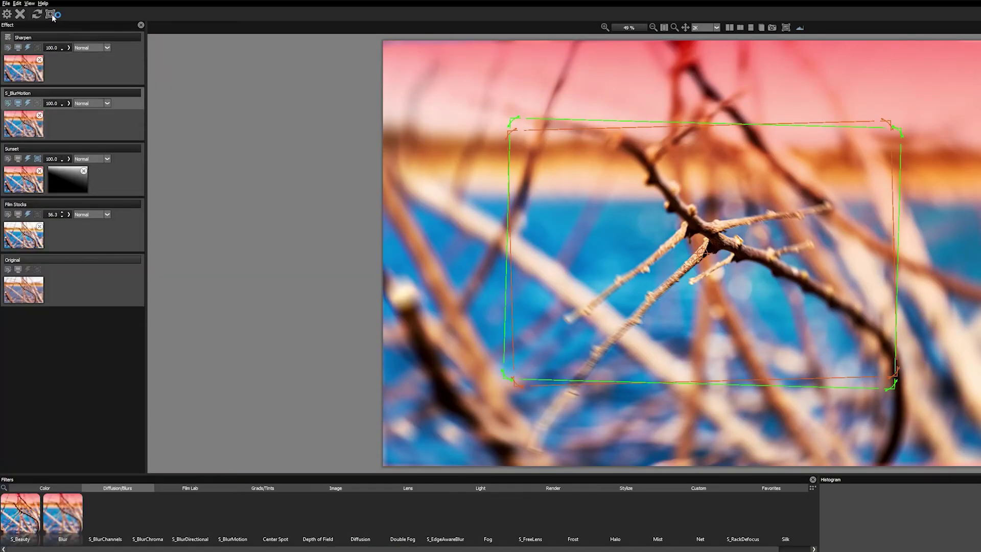
- Add a radial mask to S_BlurMotion that keeps the blur off the central twigs, and select the mask for editing
drag(797, 202, 820, 182)
click(26, 132)
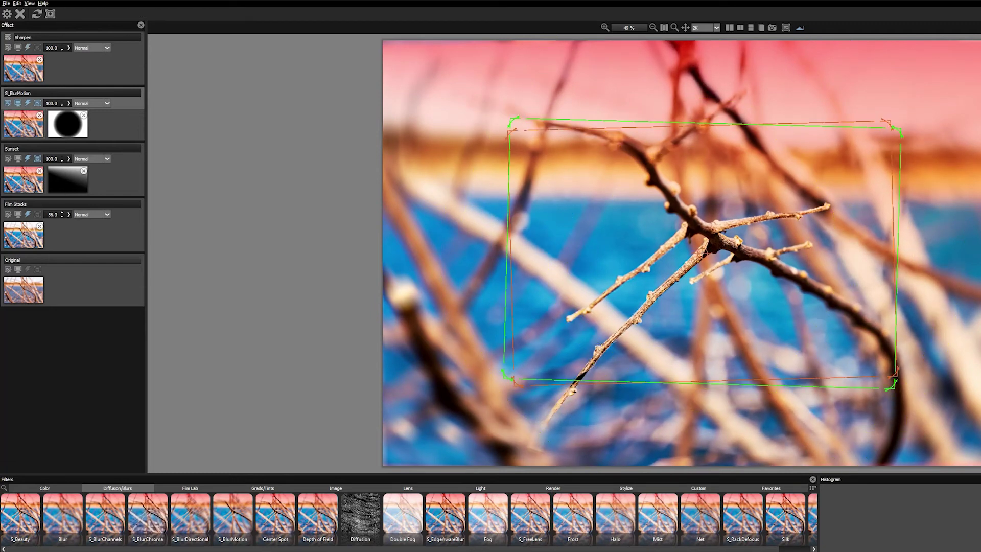
click(6, 3)
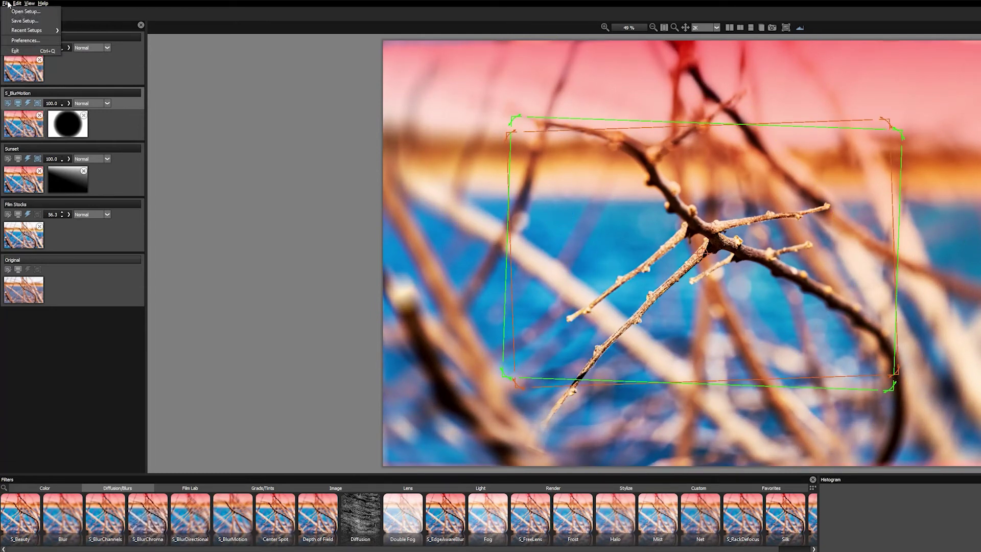
click(8, 13)
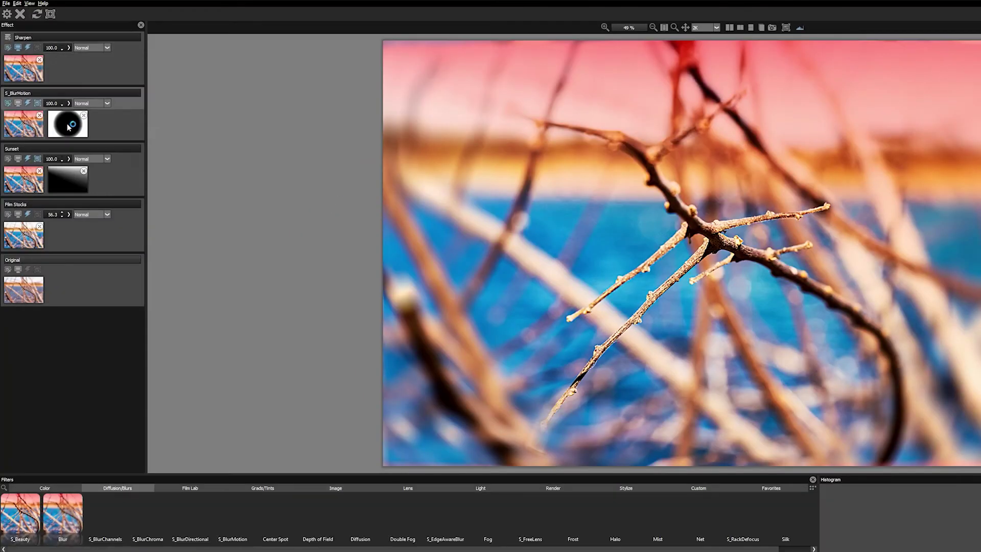
click(68, 126)
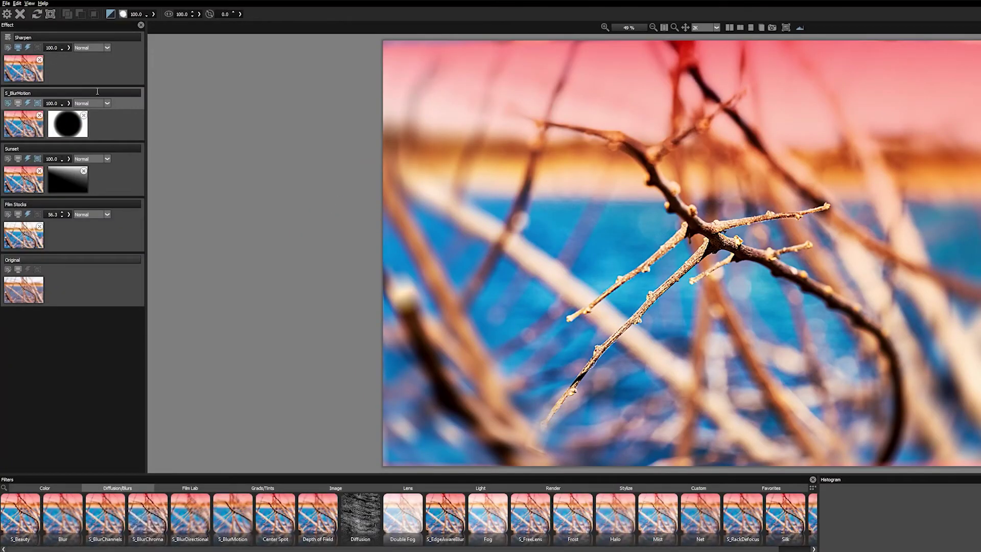
- Soften the S_BlurMotion radial mask with values of 102.2 and 75.4, and refine its shape around the central twigs
click(240, 14)
mouse_move(203, 23)
mouse_down()
mouse_move(238, 22)
mouse_move(233, 32)
mouse_move(159, 22)
mouse_move(187, 27)
mouse_up()
click(84, 115)
key(ctrl+z)
click(199, 14)
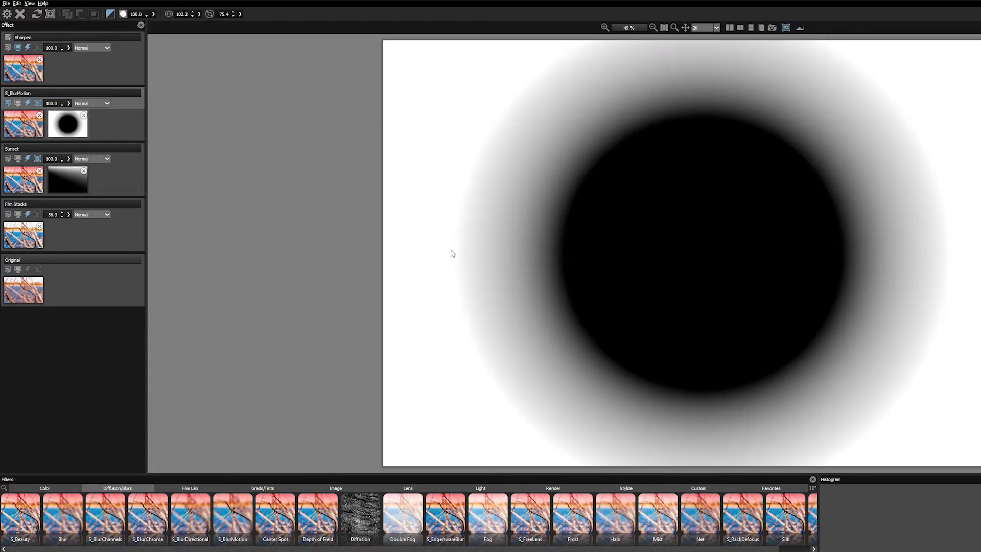
click(70, 132)
drag(656, 126, 775, 178)
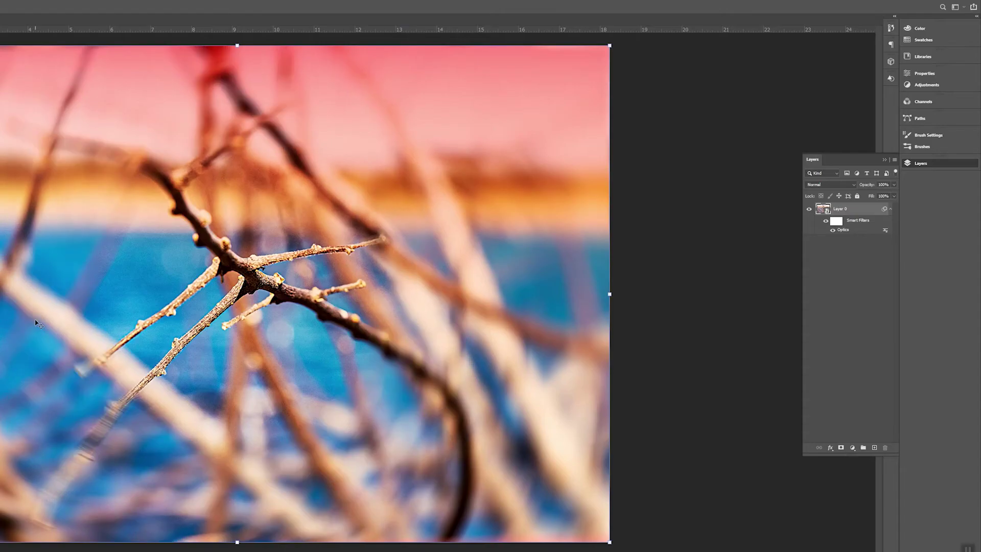
- In Photoshop, put the Optics-filtered layer into a group and convert that group to a smart object
right_click(861, 210)
drag(847, 214, 864, 448)
click(819, 208)
right_click(850, 208)
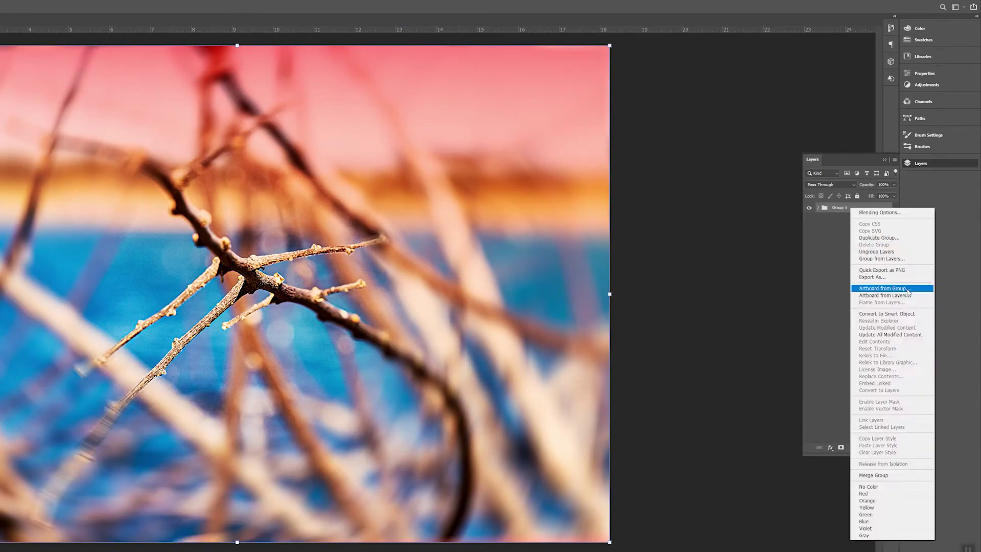
click(875, 313)
- Crop the branch photo to a portrait frame around the central twigs and save the image
key(c)
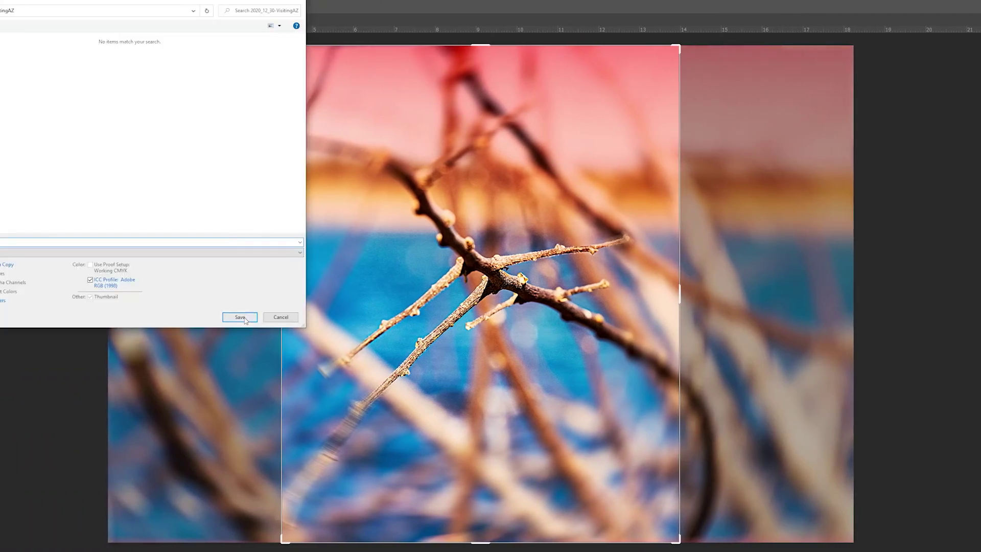
key(Return)
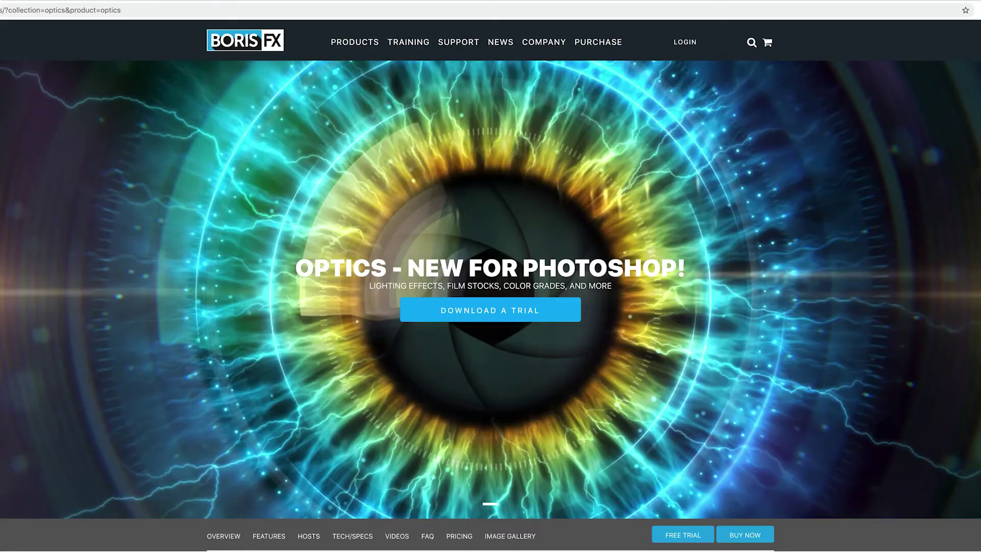
- On the Boris FX website, choose to buy Optics as a New License and add one to the cart
click(745, 534)
click(634, 174)
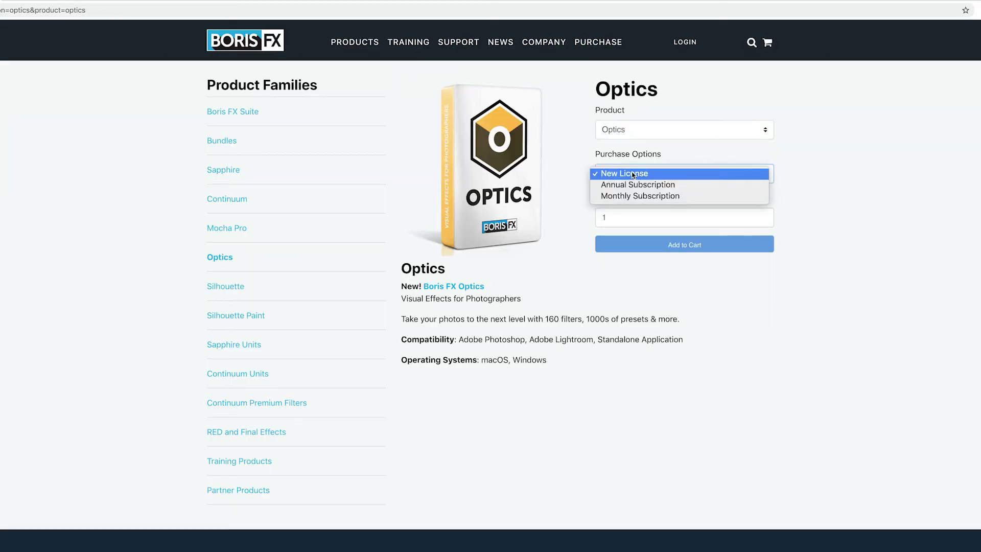
click(632, 174)
click(667, 277)
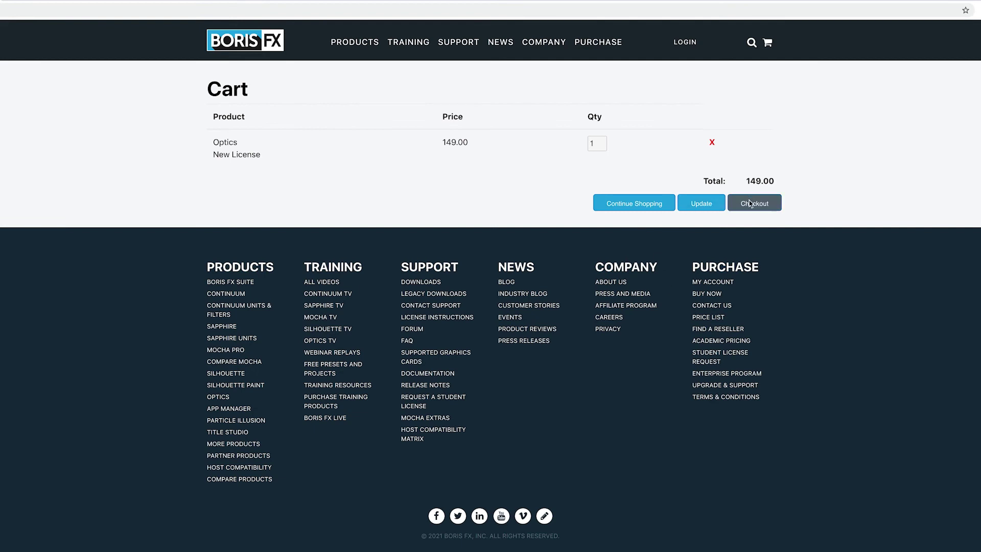
- Proceed to checkout with the Optics license and fill in the discount code BM-OPTICS-25
click(750, 203)
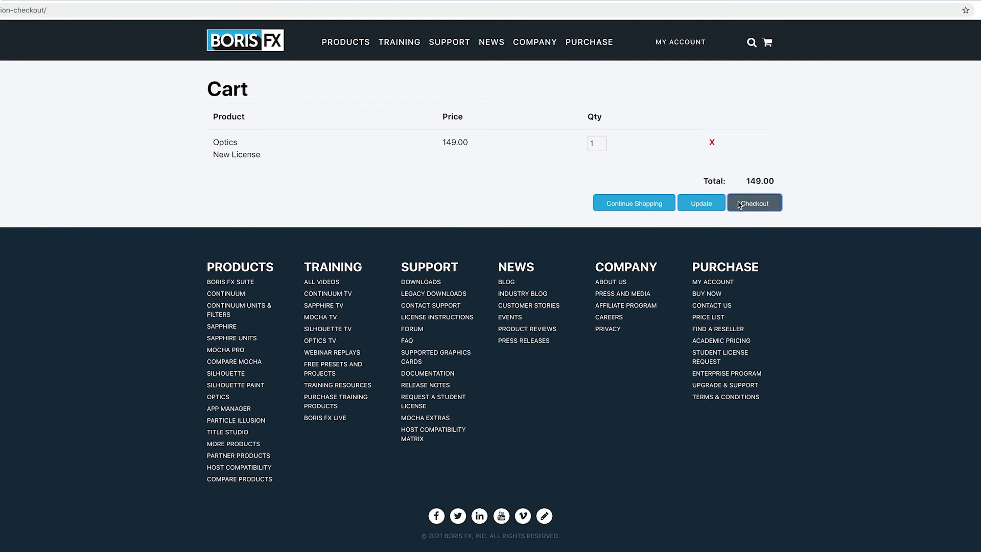
click(512, 294)
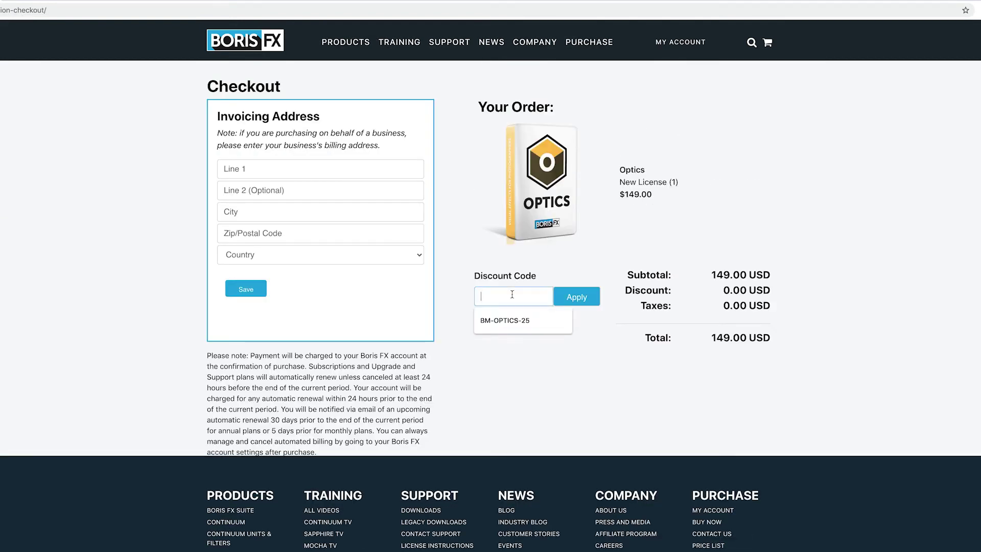
click(511, 322)
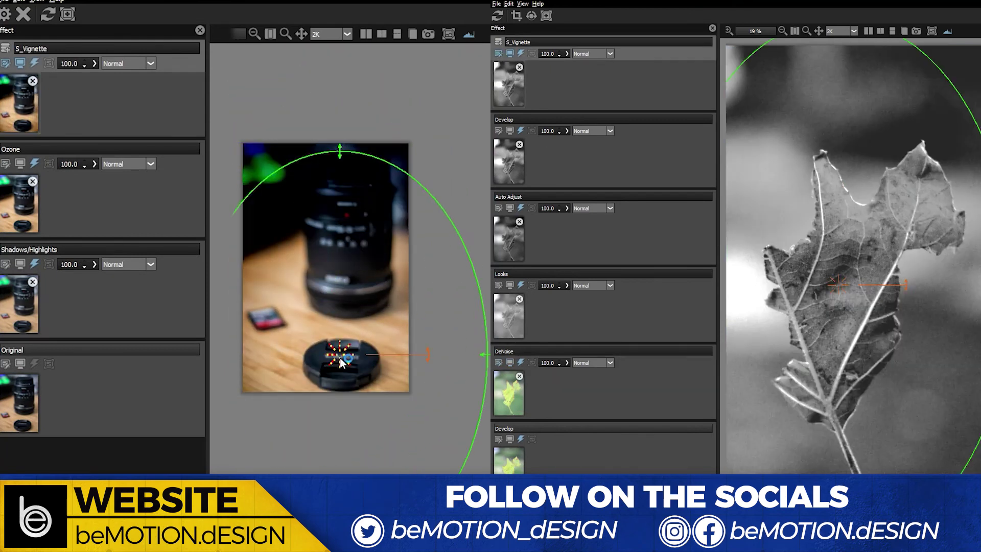
- Adjust the S_Vignette ellipse centred on the lens cap, and commit the portrait crop of the lens photo
drag(422, 395, 445, 399)
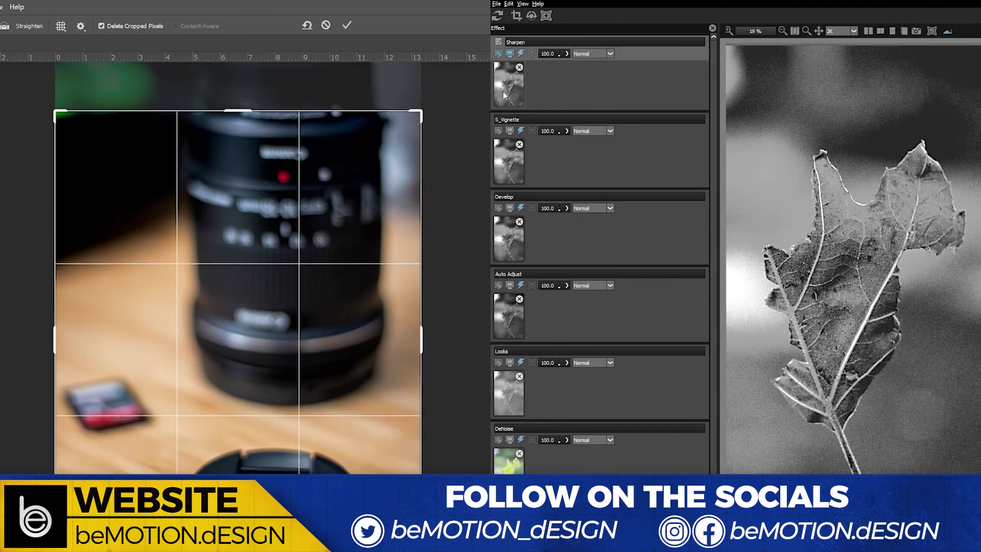
click(346, 25)
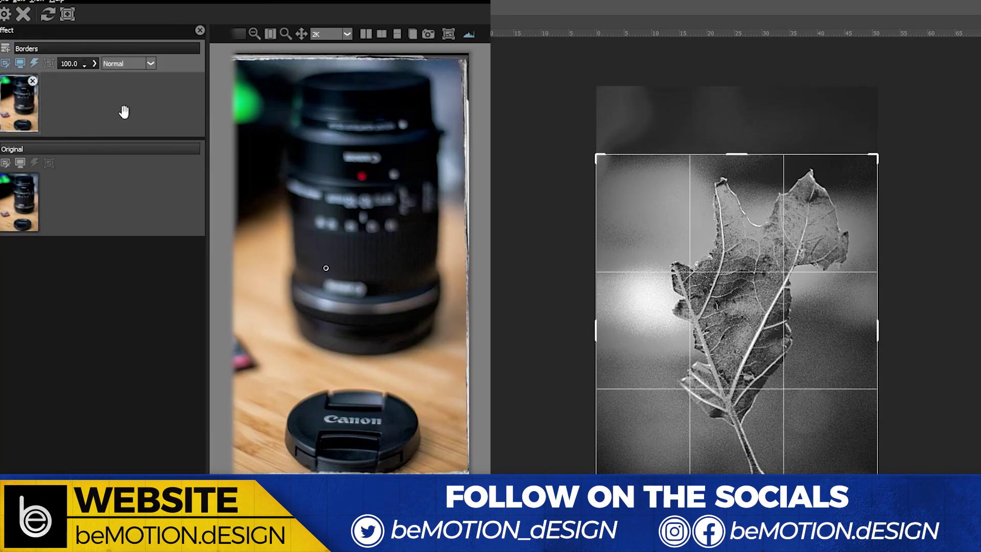
- Try the Soft Light, Screen and Hard Light blend modes for the Borders effect on the lens photo
scroll(150, 64, down, 5)
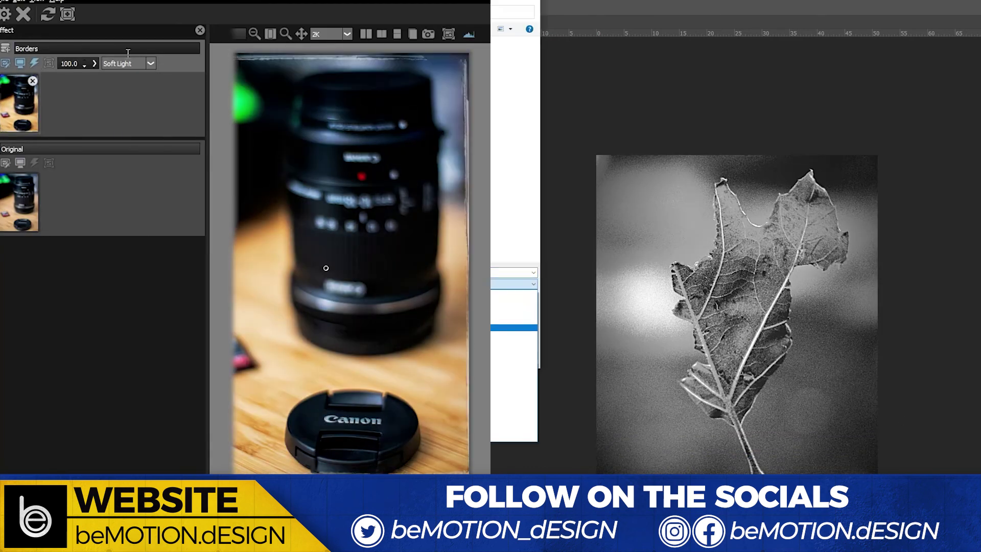
click(150, 64)
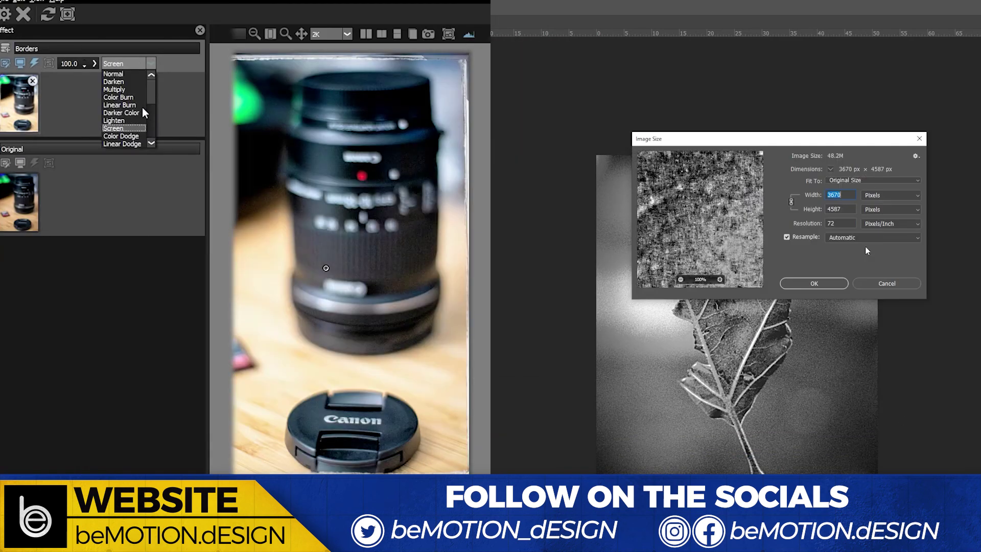
click(131, 92)
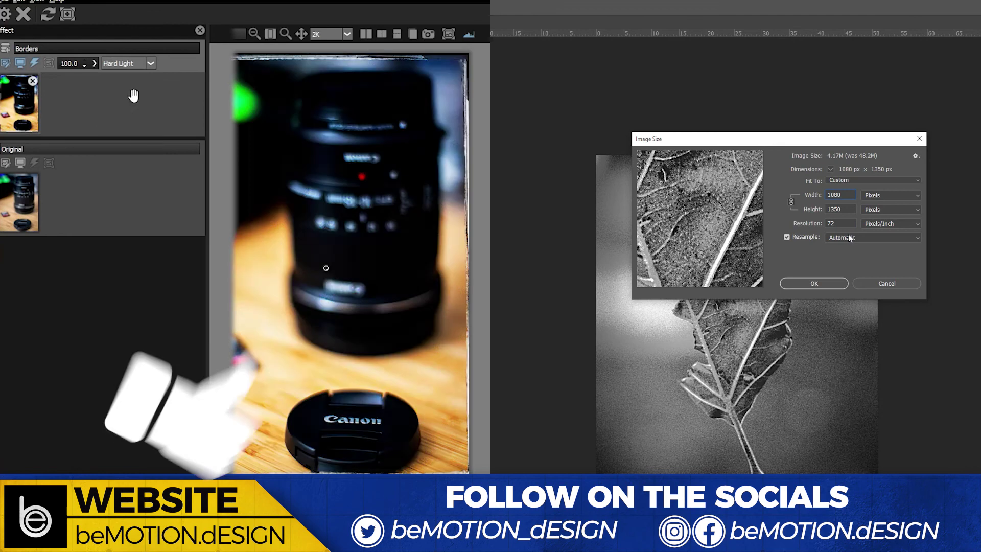